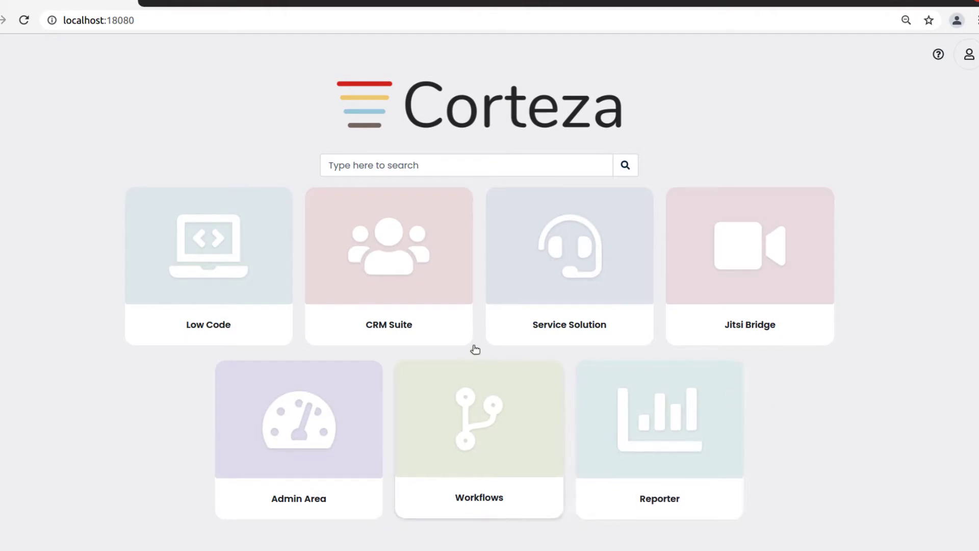
Step: Go to the Charts list in the CRM Suite's Admin panel
{"action": "left_click", "coordinate": [438, 328]}
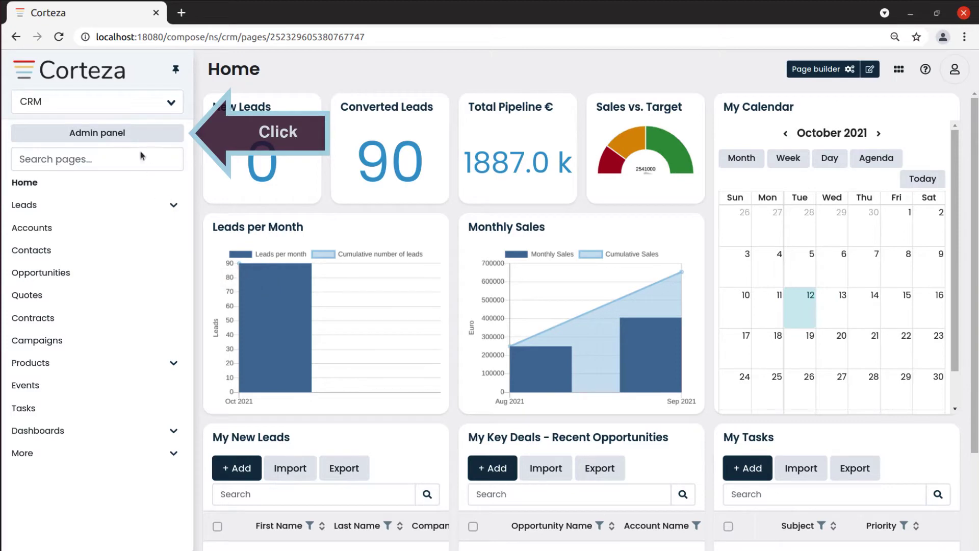
{"action": "left_click", "coordinate": [135, 132]}
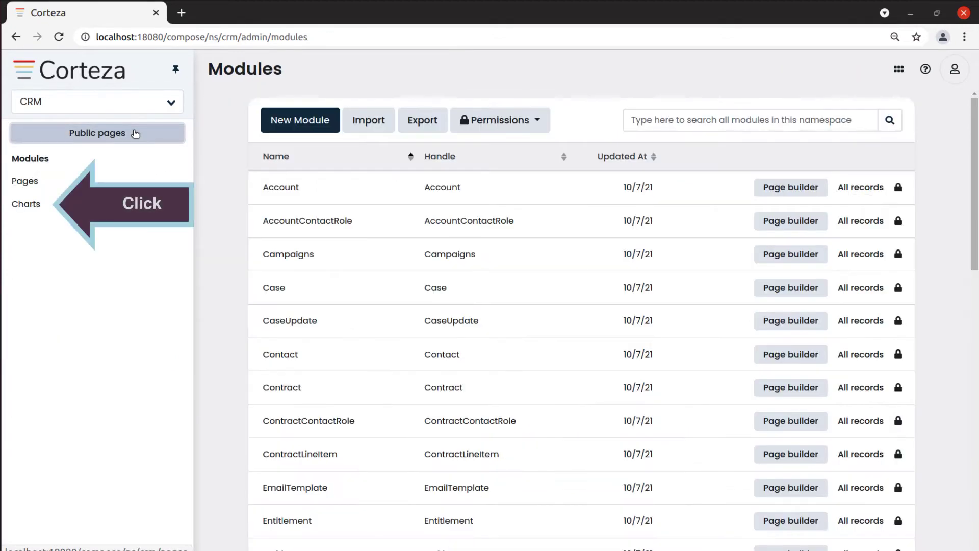
{"action": "left_click", "coordinate": [26, 206]}
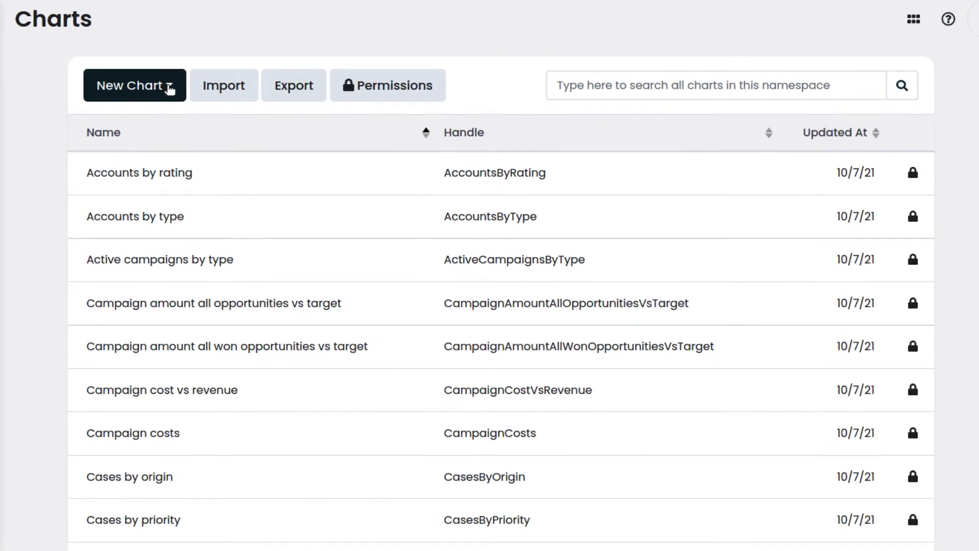
Step: Create a generic chart named 'Opportunities 2021 by Sale Stage' with handle 'Opportunities2021bySaleStage'
{"action": "left_click", "coordinate": [170, 88]}
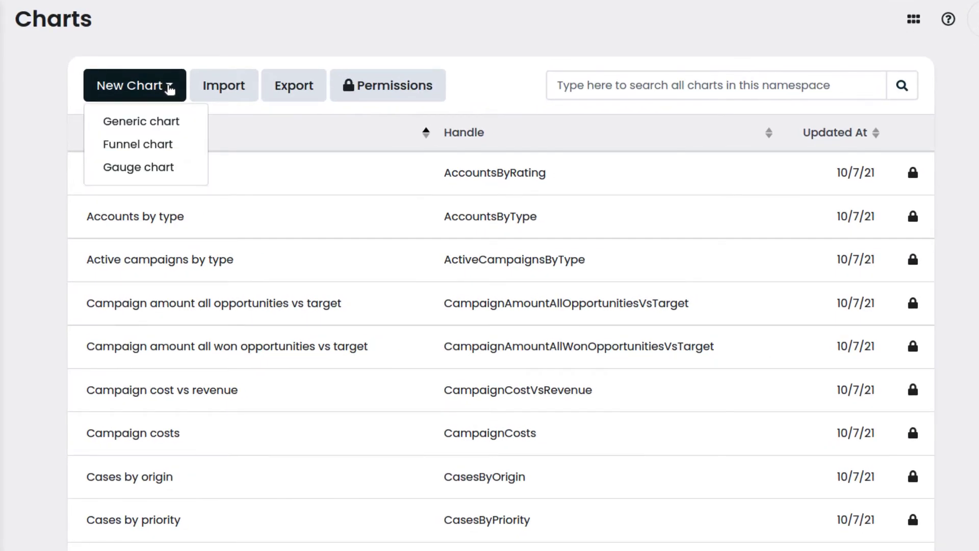
{"action": "left_click", "coordinate": [164, 122]}
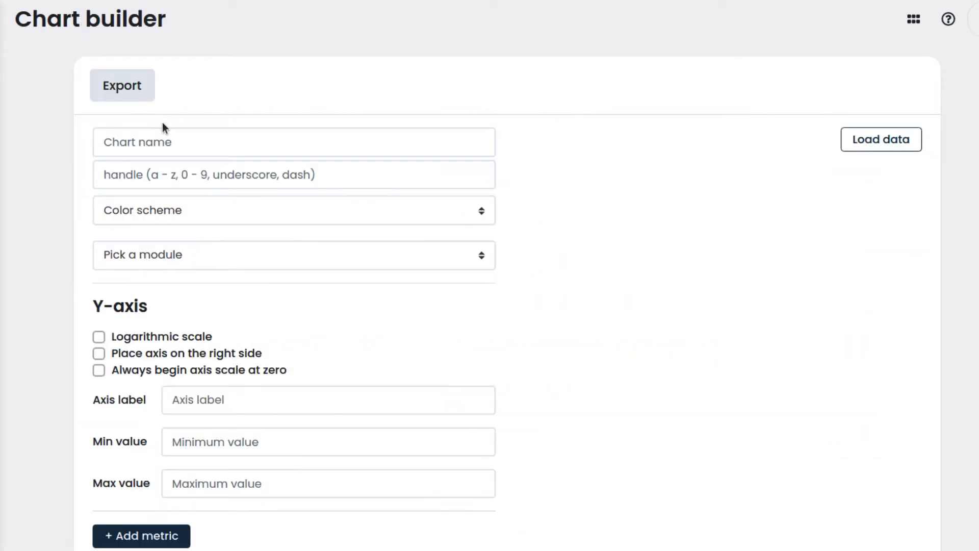
{"action": "left_click", "coordinate": [316, 145]}
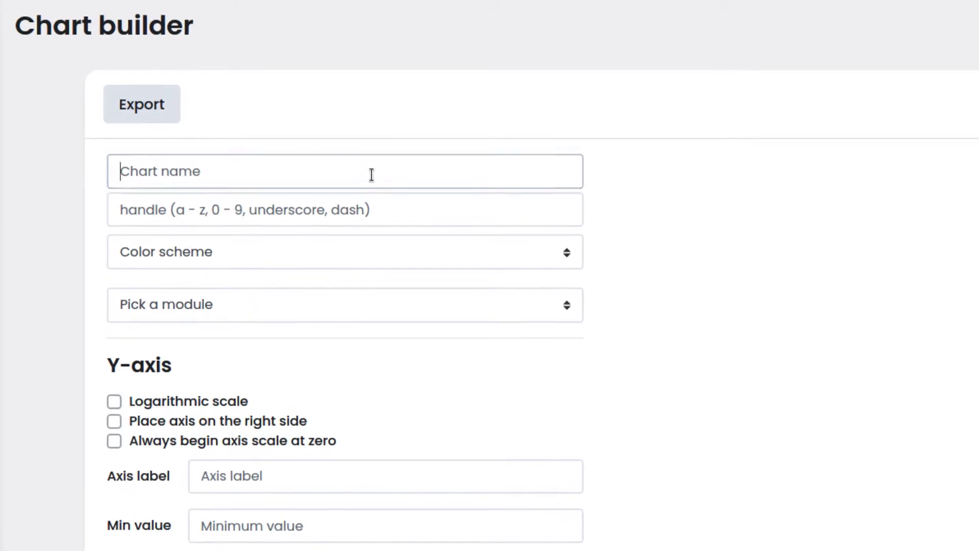
{"action": "type", "text": "Opportunities 2021 by Sale Stage"}
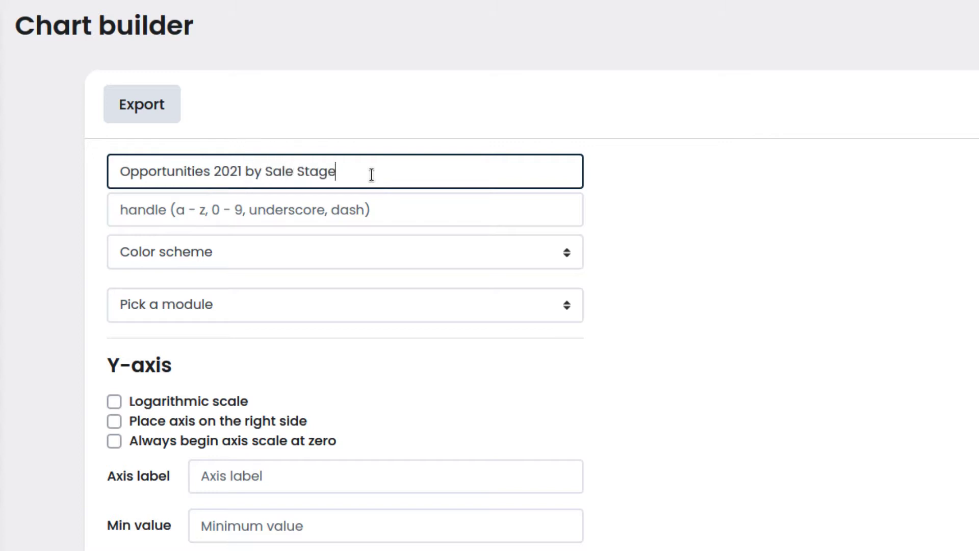
{"action": "left_click", "coordinate": [463, 207]}
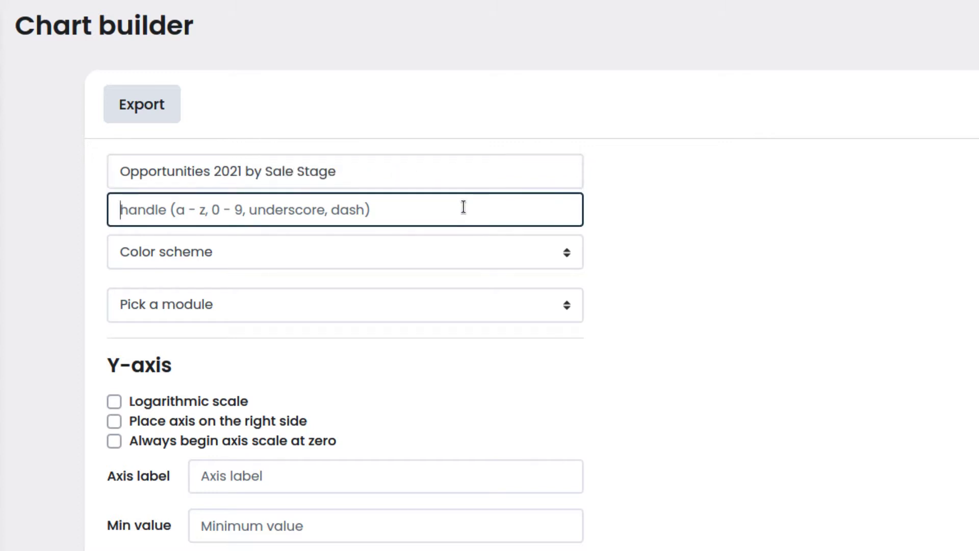
{"action": "type", "text": "Opportunities2021bySaleStage"}
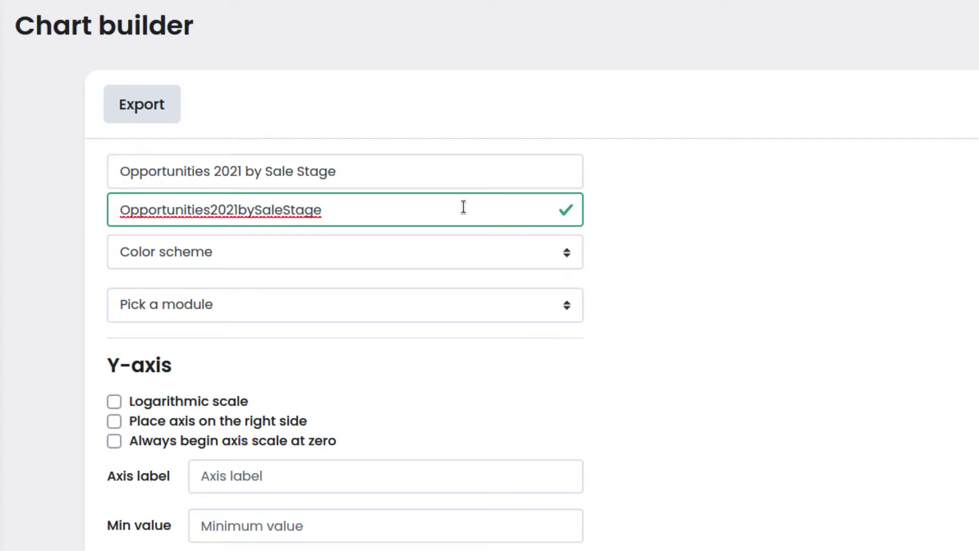
Step: Choose the Tableau: Tableau (10 colors) colour scheme for the chart
{"action": "left_click", "coordinate": [567, 251]}
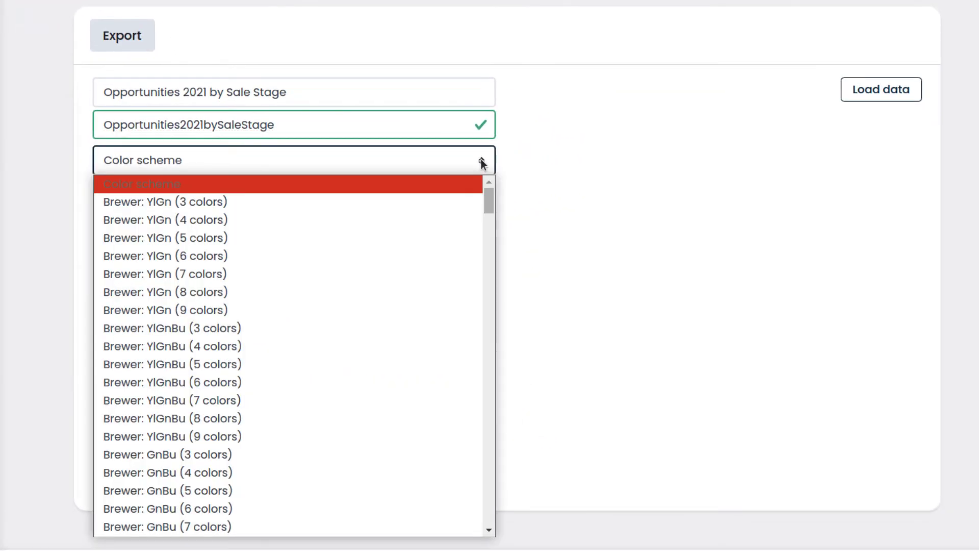
{"action": "key", "text": "t"}
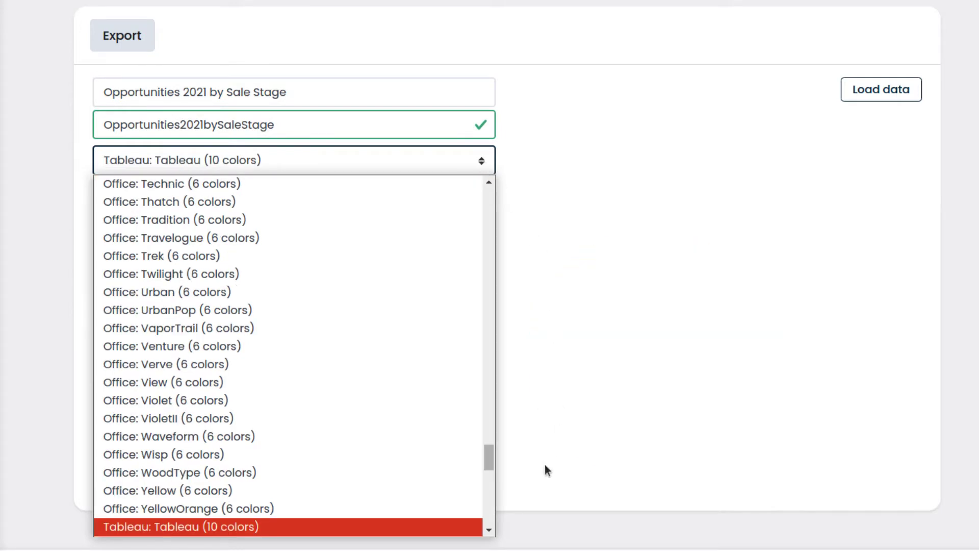
{"action": "left_click", "coordinate": [472, 528]}
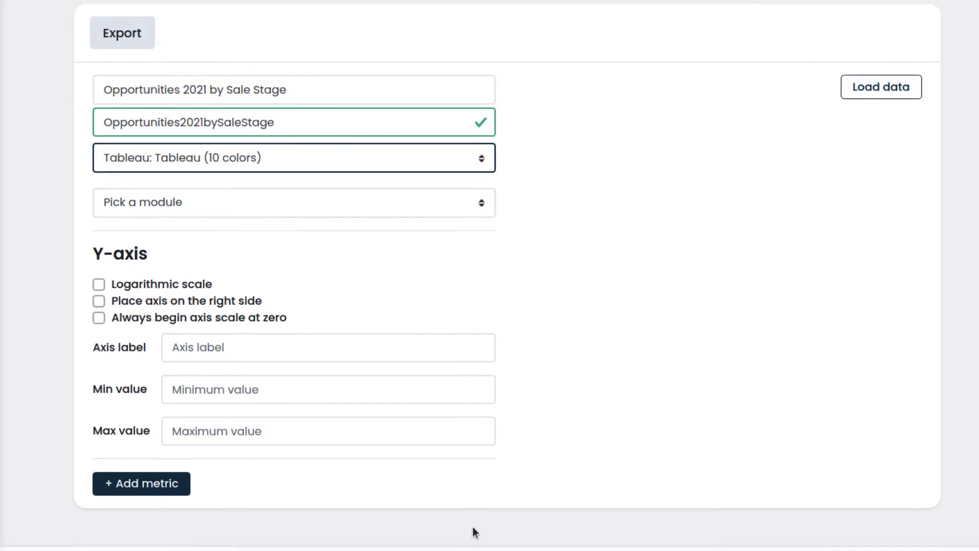
{"action": "scroll", "coordinate": [474, 531], "scroll_direction": "down", "scroll_amount": 1}
{"action": "left_click", "coordinate": [470, 164]}
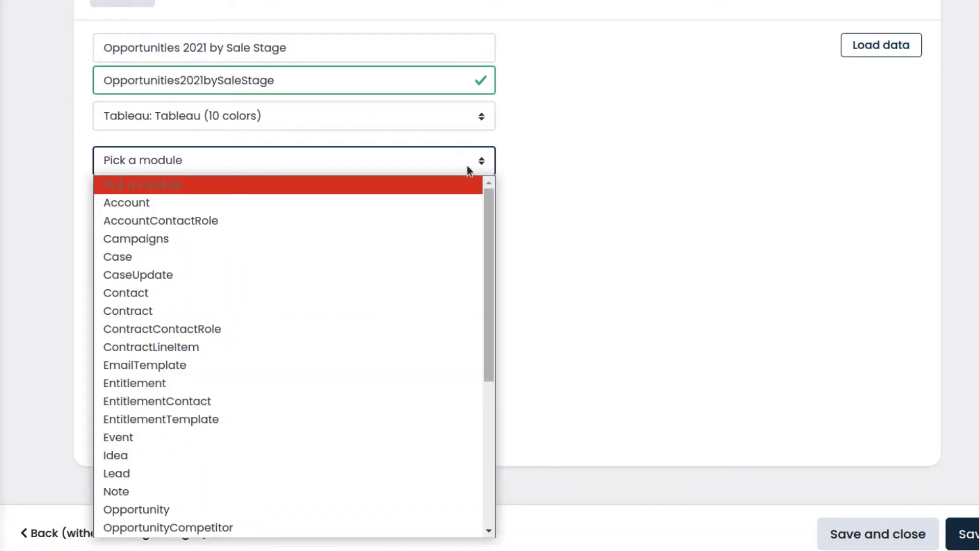
Step: Use the Opportunity module as the data source, filtered to records created this year
{"action": "left_click", "coordinate": [374, 511]}
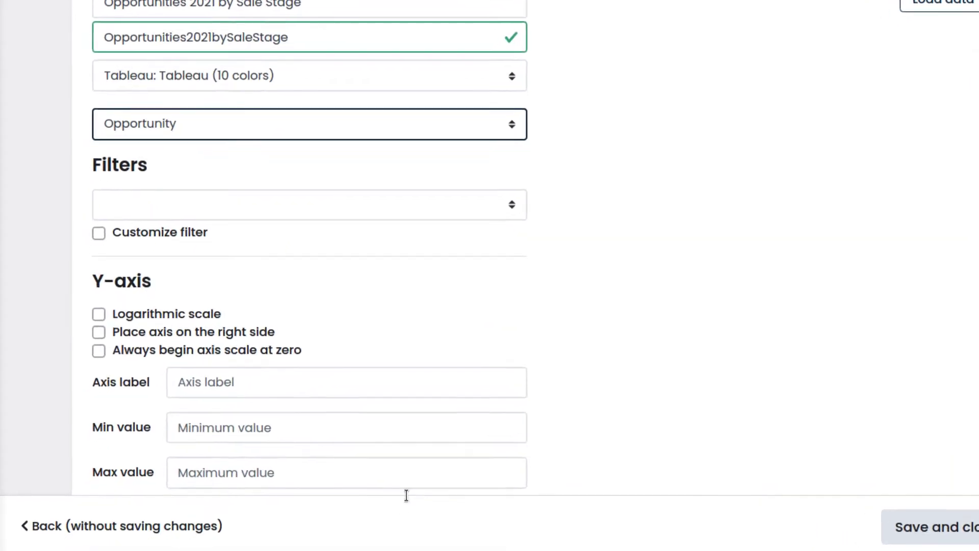
{"action": "left_click", "coordinate": [553, 169]}
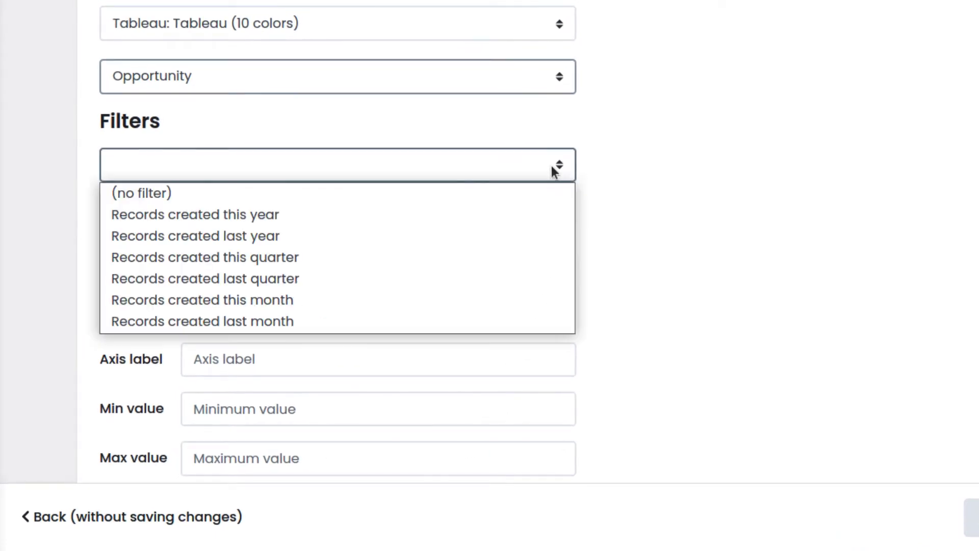
{"action": "left_click", "coordinate": [544, 219]}
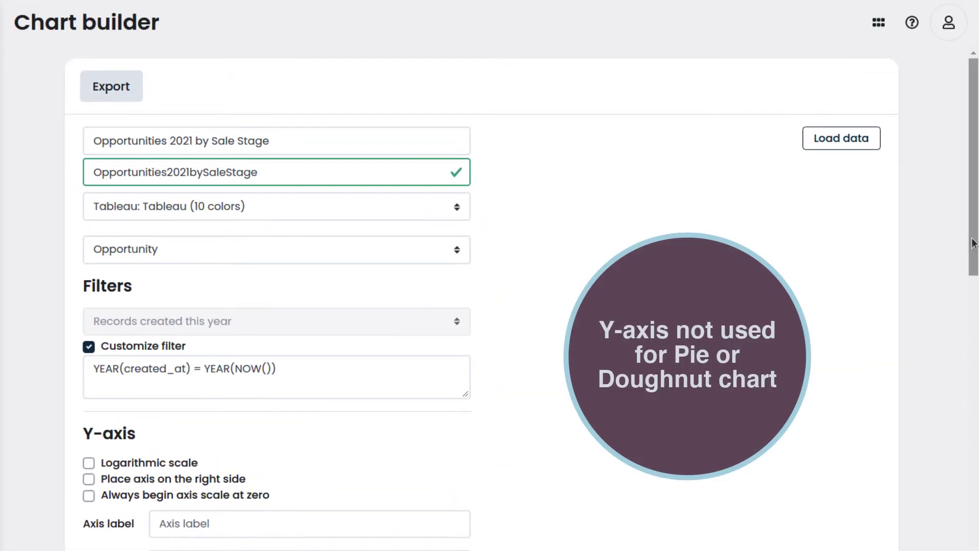
{"action": "left_click_drag", "start_coordinate": [975, 244], "coordinate": [971, 479]}
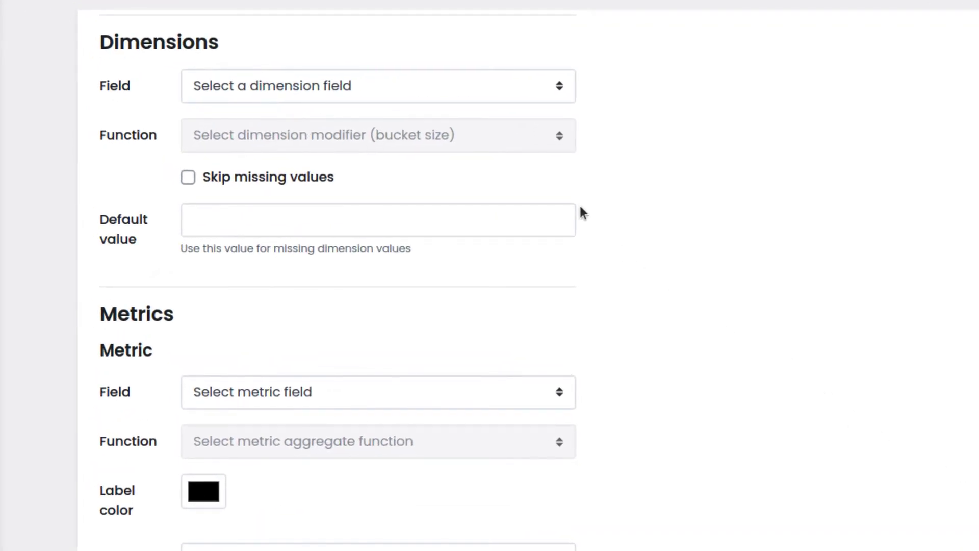
Step: Set the dimension field to Stage (Select) and turn on Skip missing values
{"action": "left_click", "coordinate": [543, 92]}
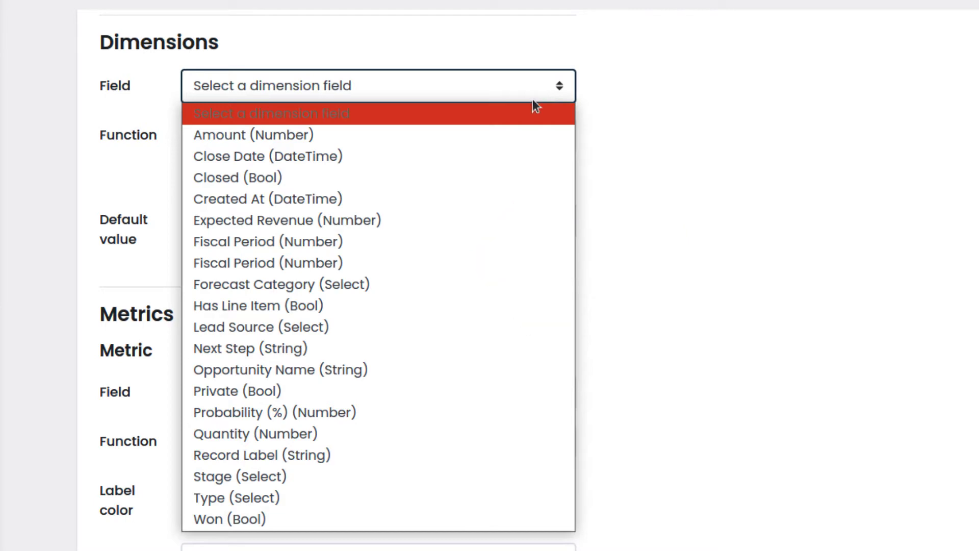
{"action": "left_click", "coordinate": [407, 477]}
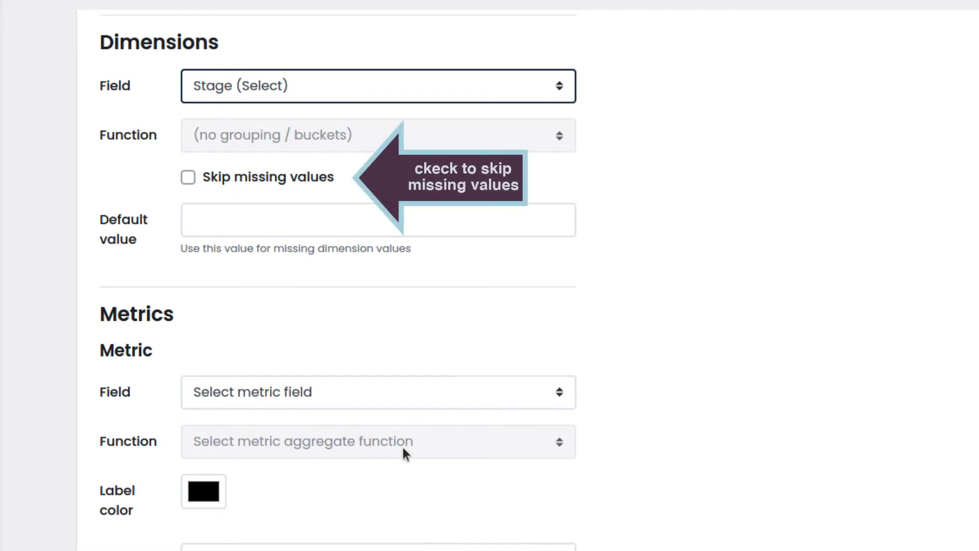
{"action": "left_click", "coordinate": [187, 179]}
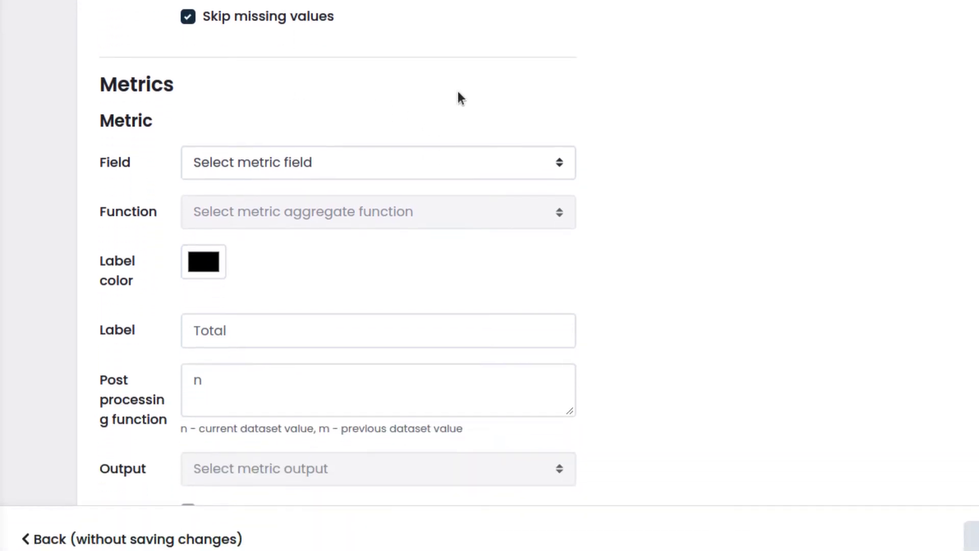
Step: Set the metric to the SUM of Amount with Pie output
{"action": "left_click", "coordinate": [542, 165]}
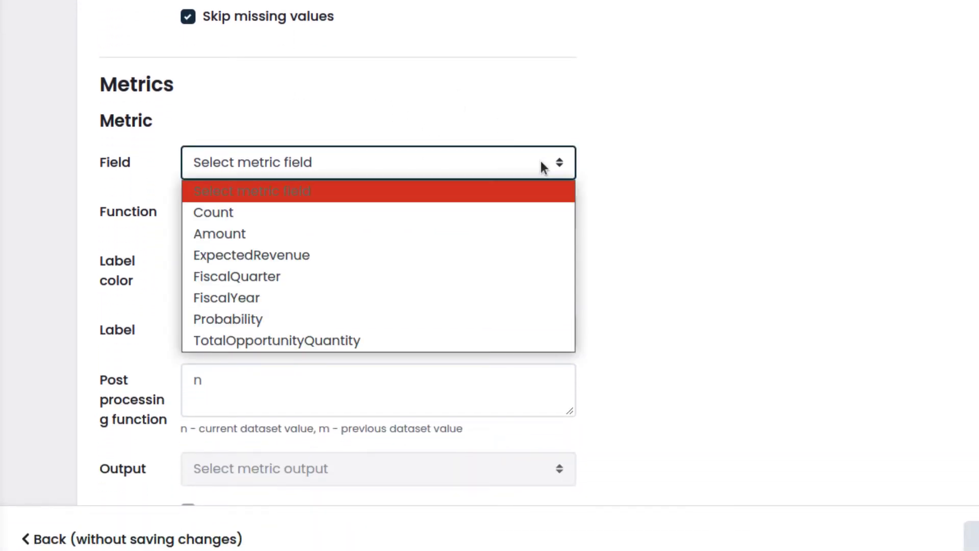
{"action": "left_click", "coordinate": [536, 233]}
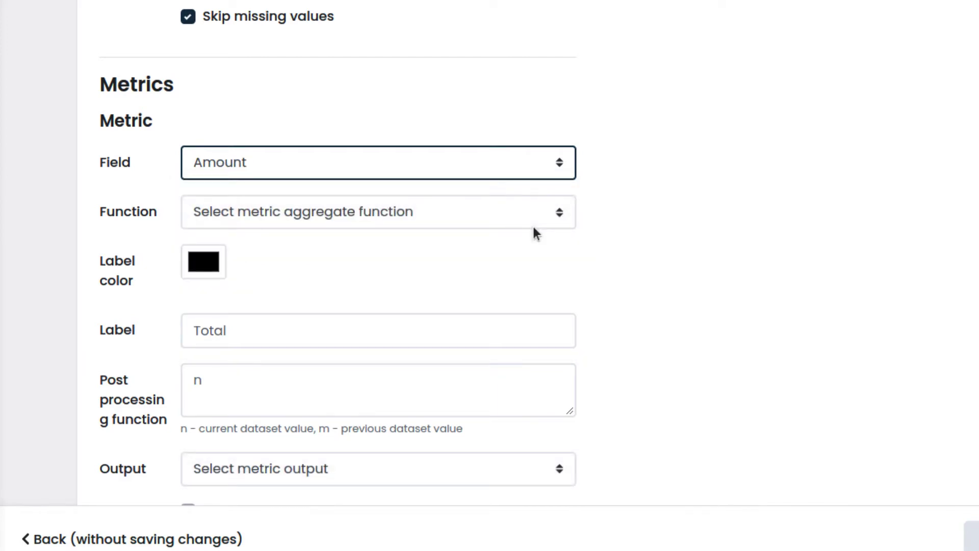
{"action": "left_click", "coordinate": [561, 214]}
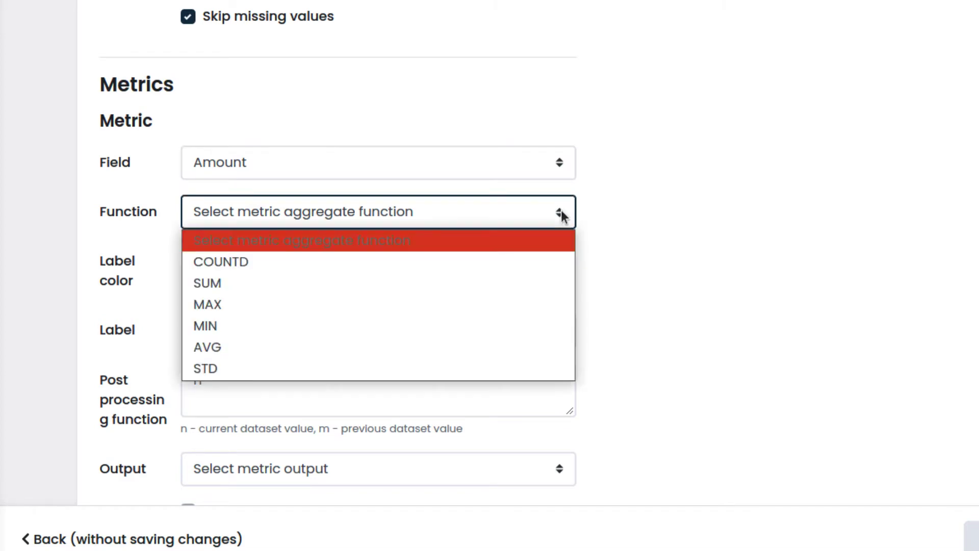
{"action": "left_click", "coordinate": [543, 285]}
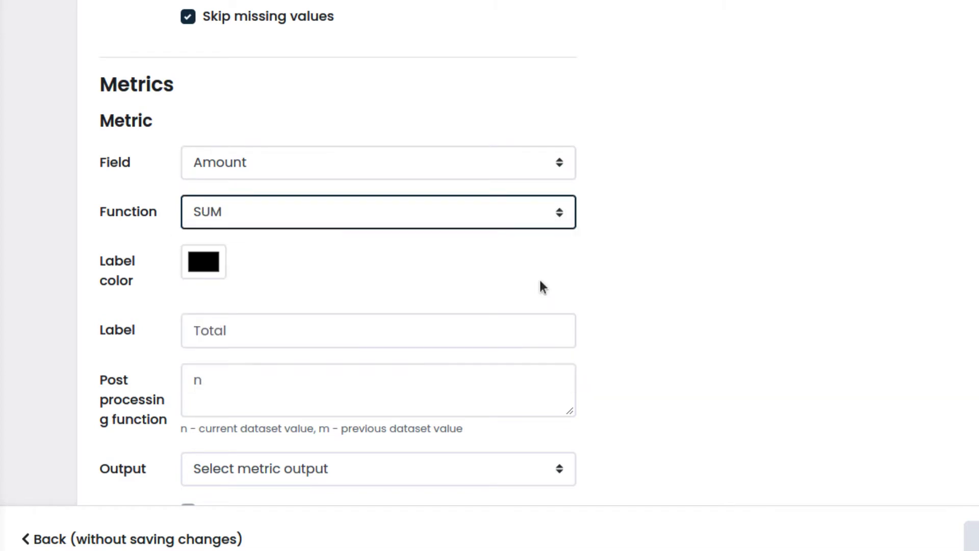
{"action": "left_click_drag", "start_coordinate": [970, 446], "coordinate": [972, 496]}
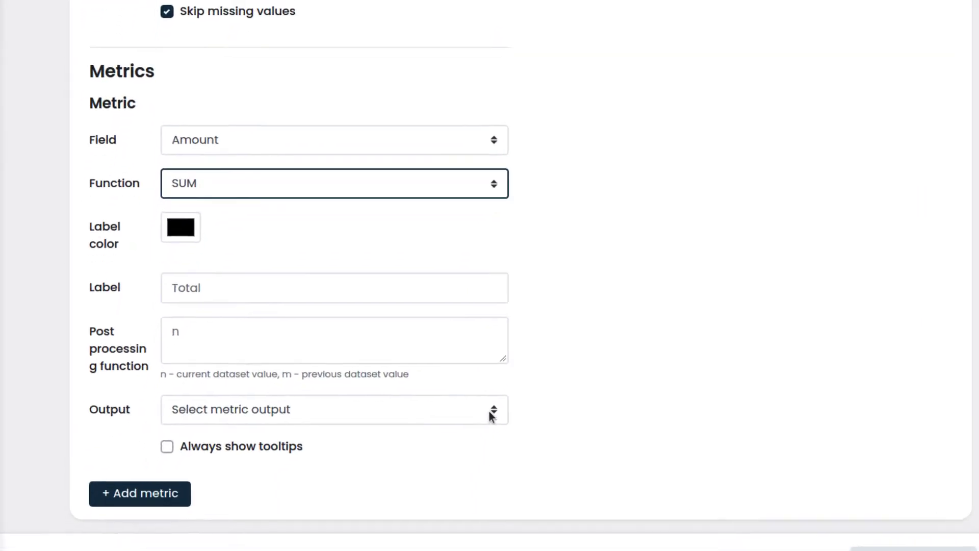
{"action": "left_click", "coordinate": [557, 372]}
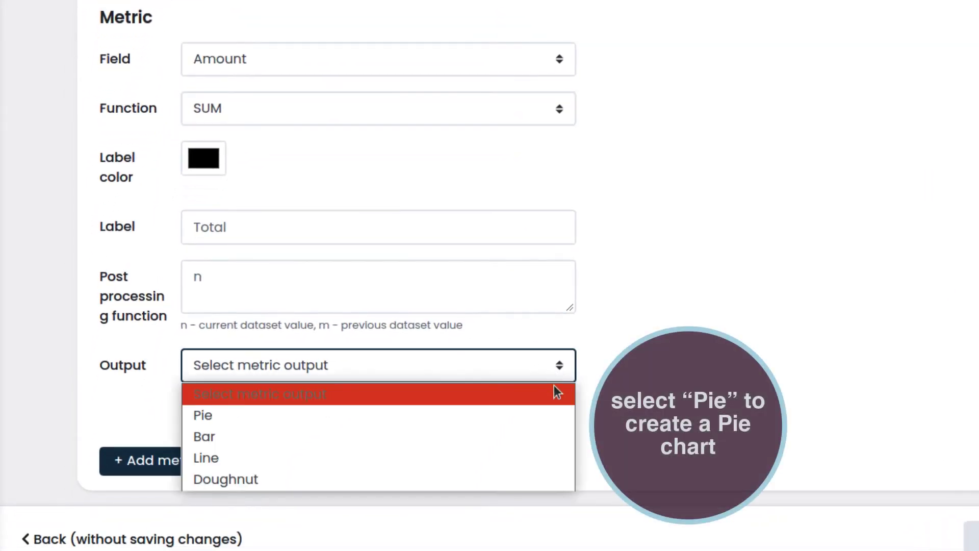
{"action": "left_click", "coordinate": [550, 416]}
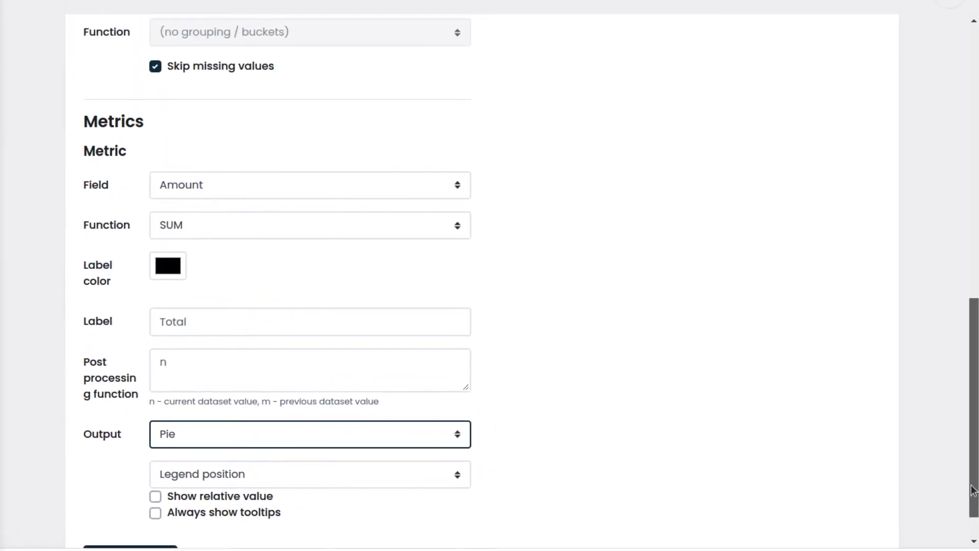
Step: Load the pie preview and check stage totals such as Closed Won 654000 and Qualification 479000
{"action": "left_click_drag", "start_coordinate": [973, 491], "coordinate": [975, 207]}
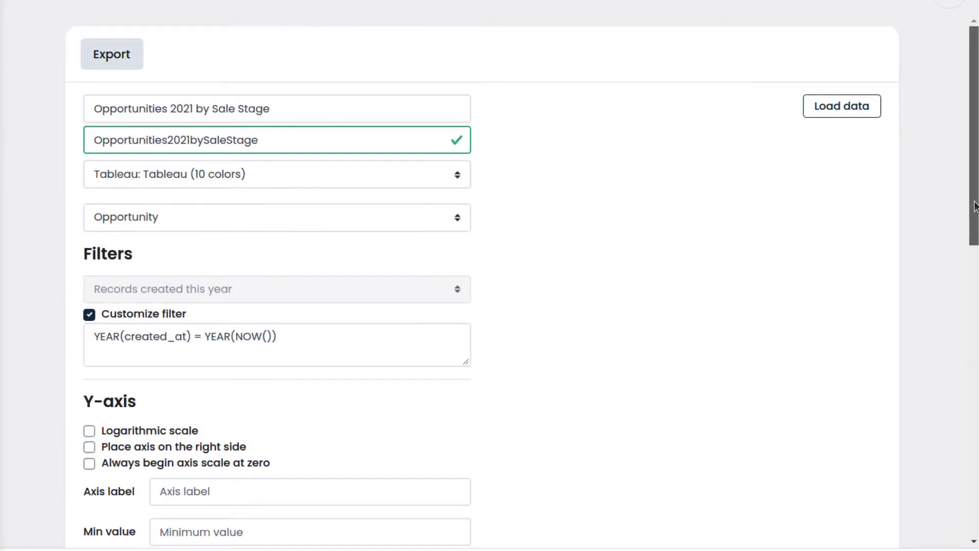
{"action": "left_click", "coordinate": [840, 109]}
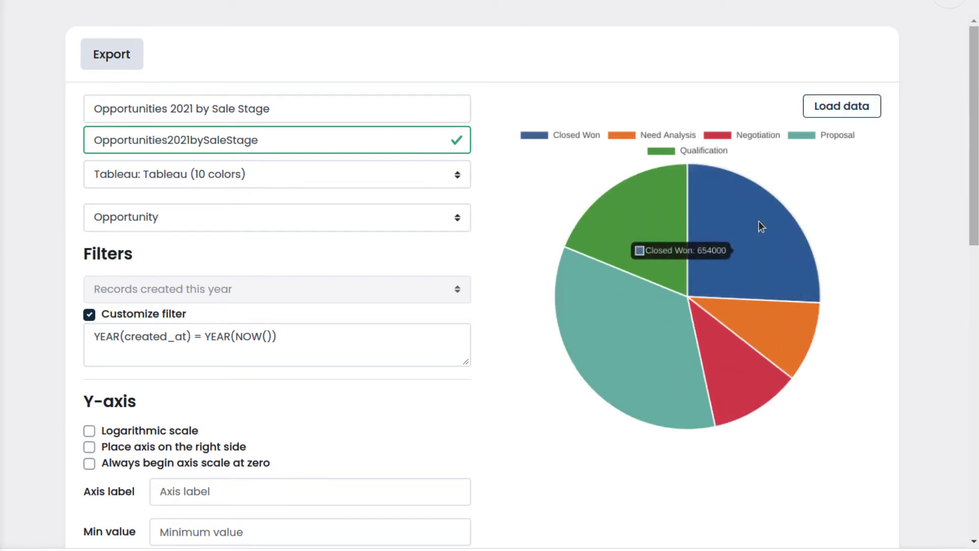
{"action": "mouse_move", "coordinate": [683, 224]}
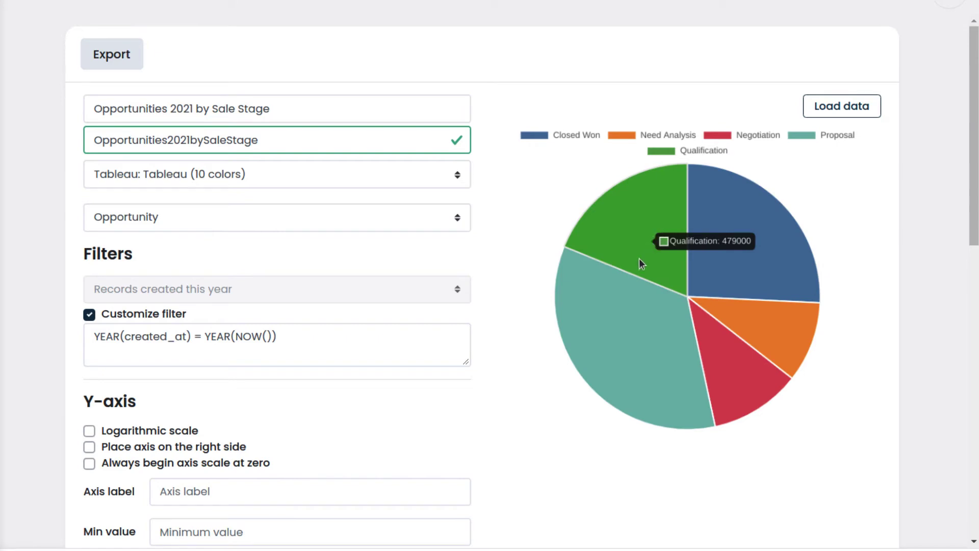
{"action": "mouse_move", "coordinate": [625, 313]}
{"action": "mouse_move", "coordinate": [714, 395]}
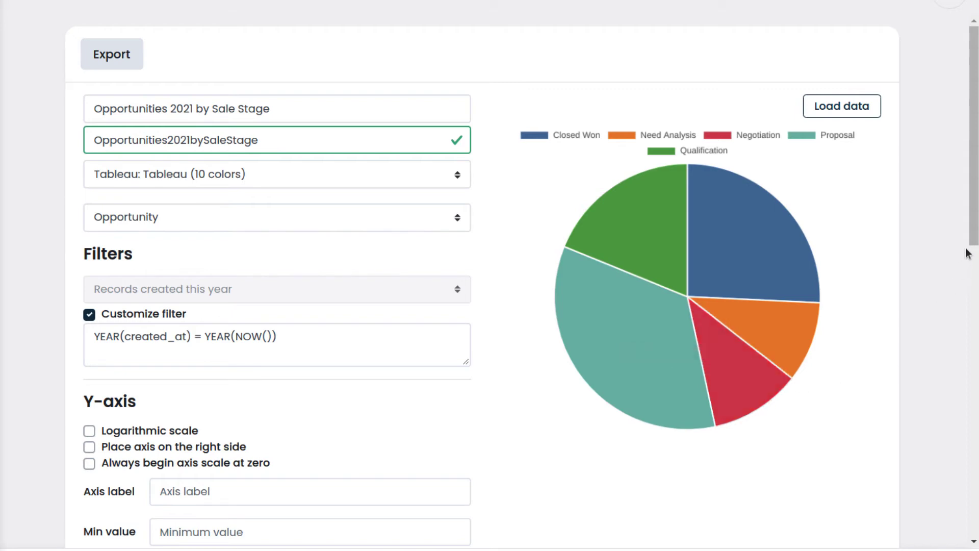
Step: Change the metric output to Doughnut, showing relative values at precision 2 with tooltips always shown
{"action": "left_click_drag", "start_coordinate": [974, 235], "coordinate": [971, 541]}
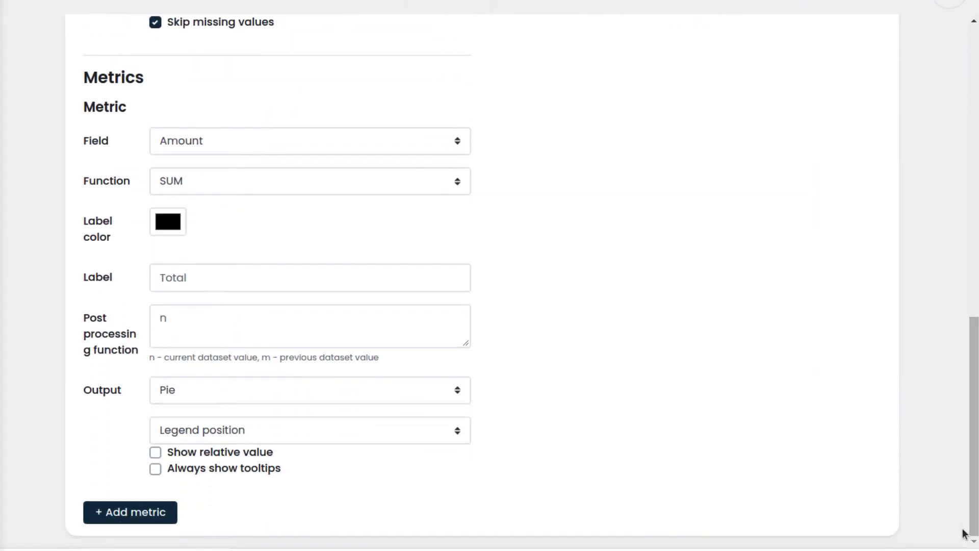
{"action": "left_click", "coordinate": [458, 397]}
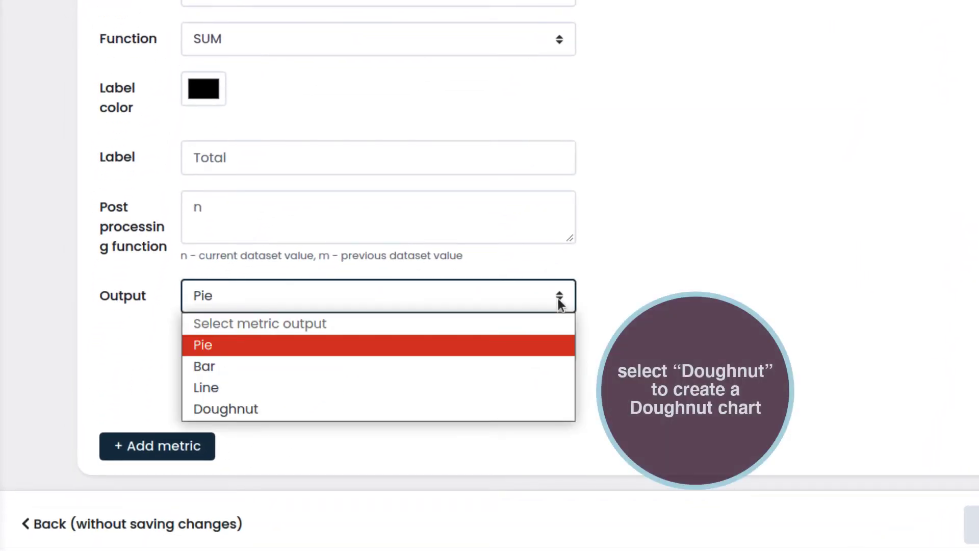
{"action": "left_click", "coordinate": [541, 409]}
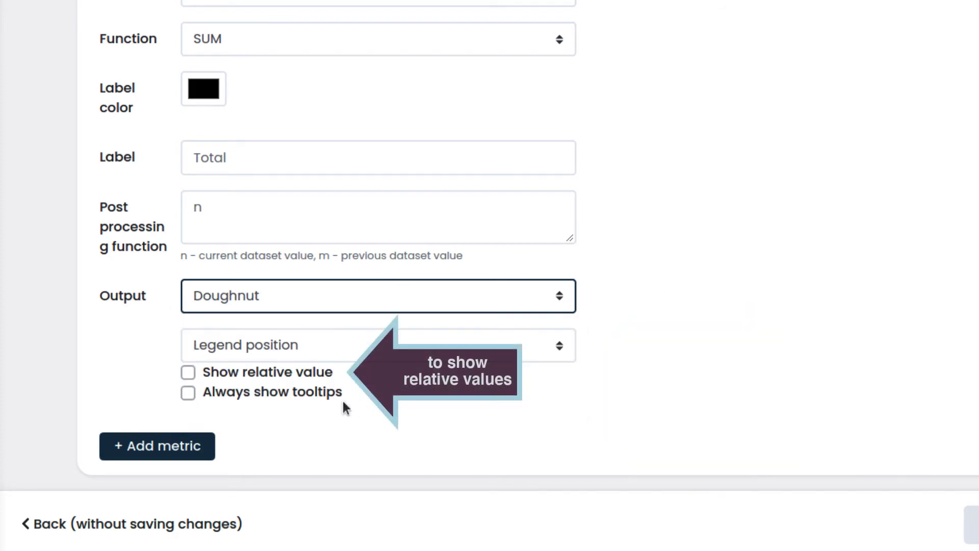
{"action": "left_click", "coordinate": [187, 373]}
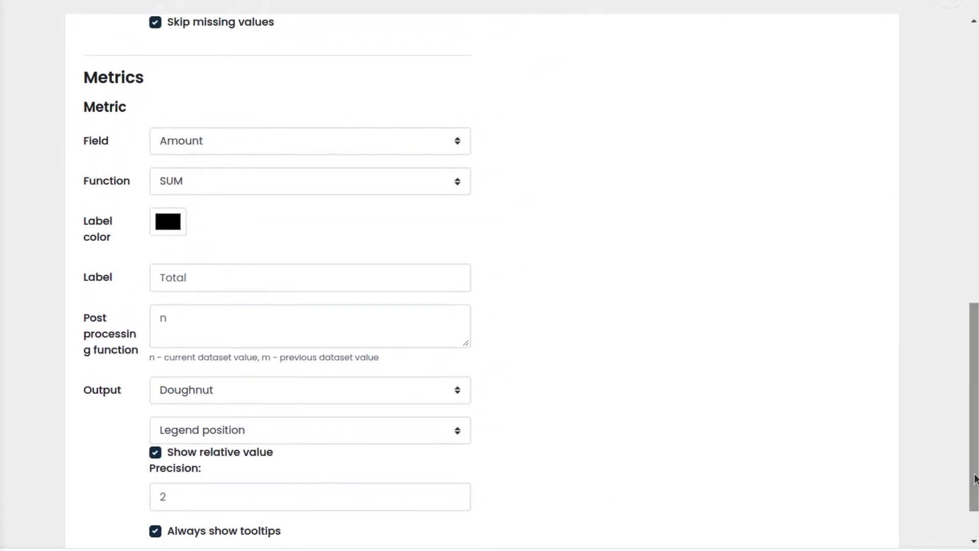
{"action": "left_click_drag", "start_coordinate": [974, 477], "coordinate": [974, 194]}
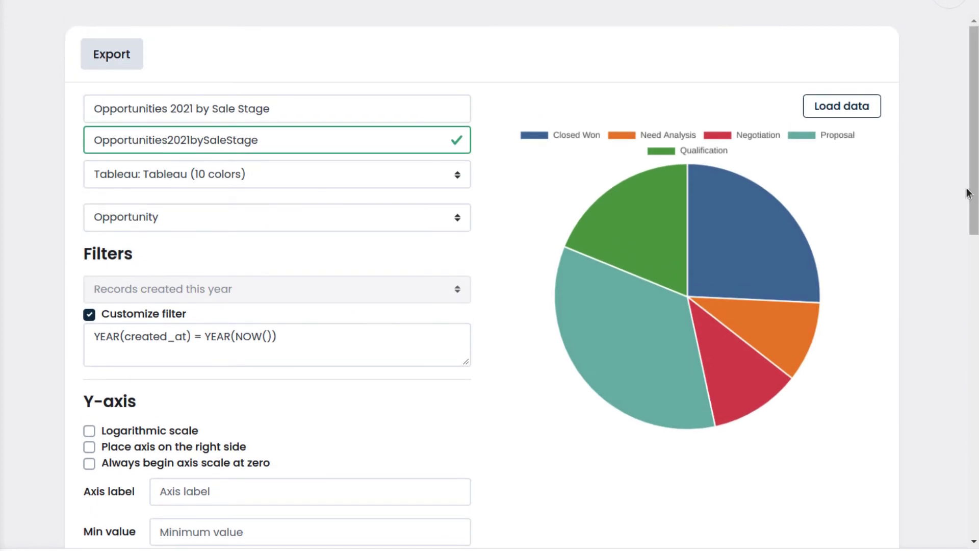
Step: Reload the doughnut preview and save the chart, returning to the Charts list
{"action": "left_click", "coordinate": [845, 108]}
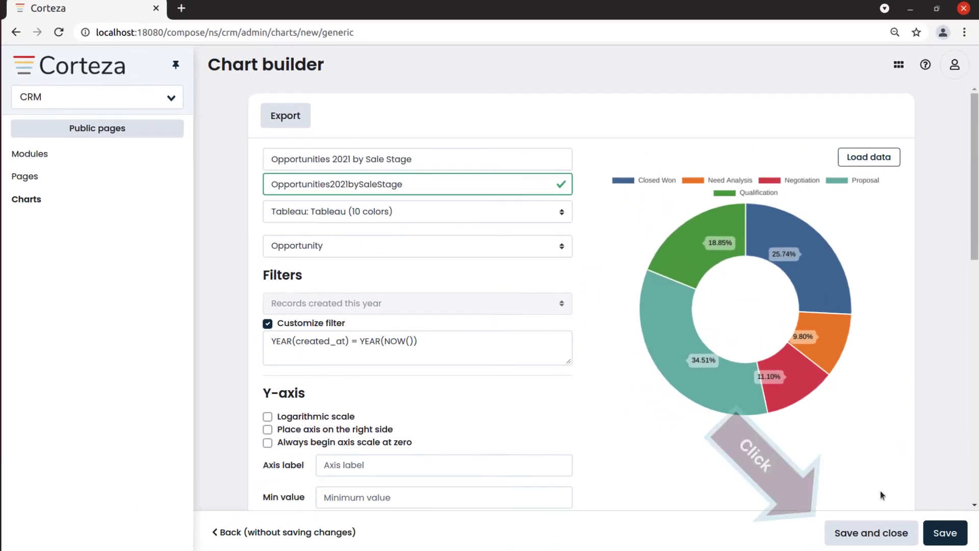
{"action": "left_click", "coordinate": [871, 532]}
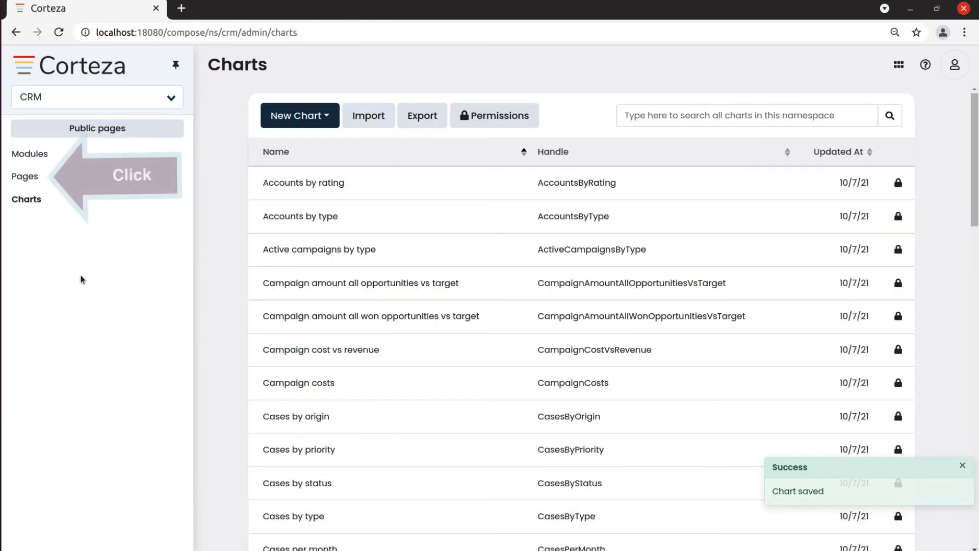
Step: Open the Page builder for the CRM Home page from the Pages list
{"action": "left_click", "coordinate": [31, 178]}
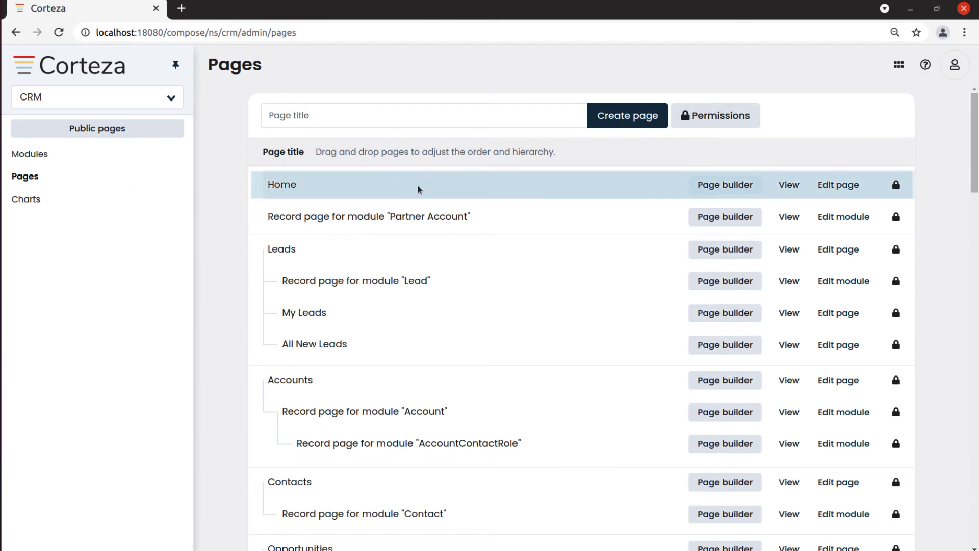
{"action": "left_click", "coordinate": [713, 187]}
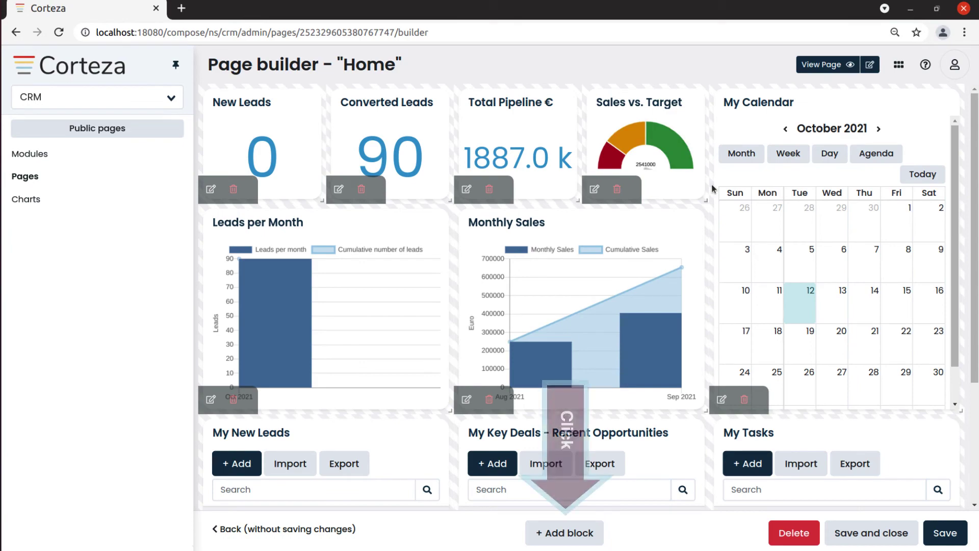
Step: Create a new chart block on Home titled 'Opportunities 2021 by Sale Stage'
{"action": "left_click", "coordinate": [564, 532]}
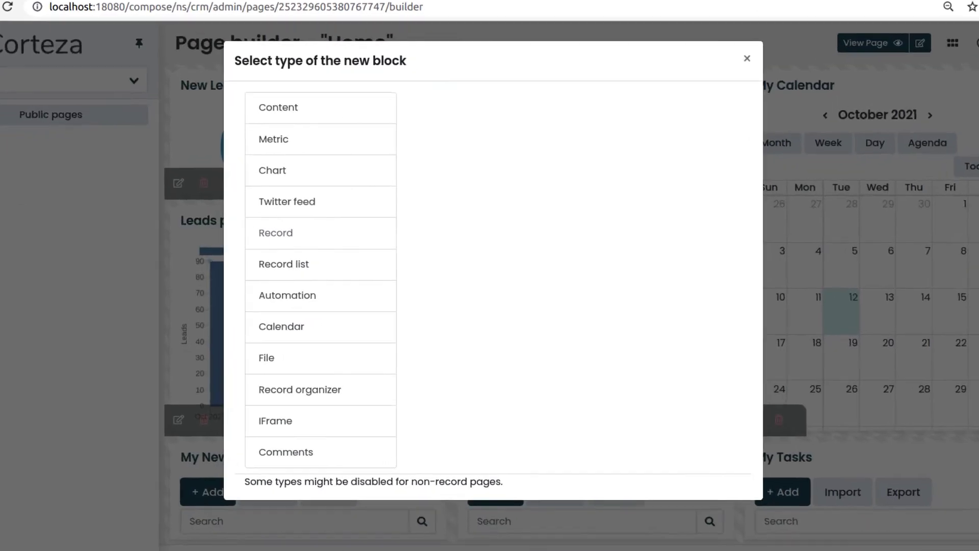
{"action": "left_click", "coordinate": [366, 163]}
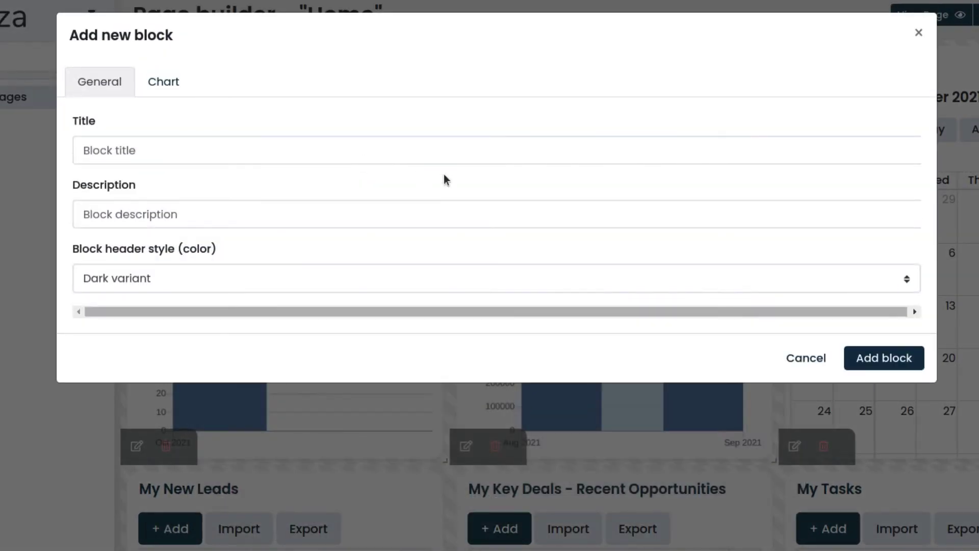
{"action": "left_click", "coordinate": [512, 153]}
{"action": "type", "text": "Opportuniti"}
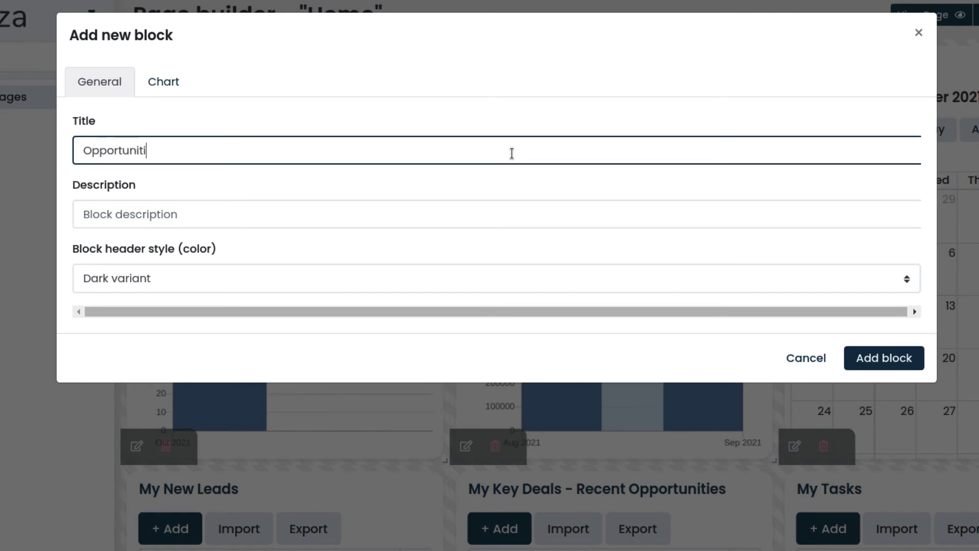
{"action": "type", "text": "es 2021 by Sale Stage"}
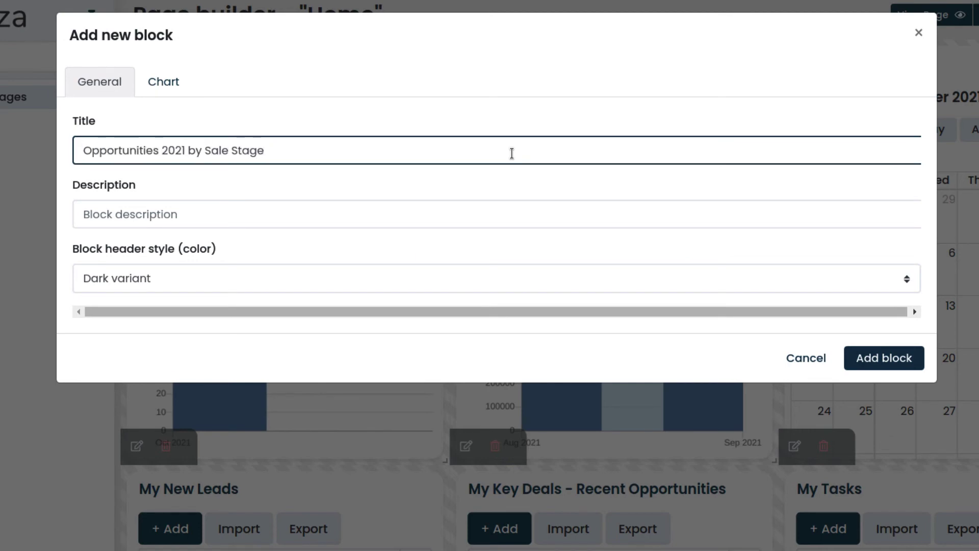
Step: Select the Opportunities 2021 by Sale Stage chart for the block and add it to the page
{"action": "left_click", "coordinate": [162, 83]}
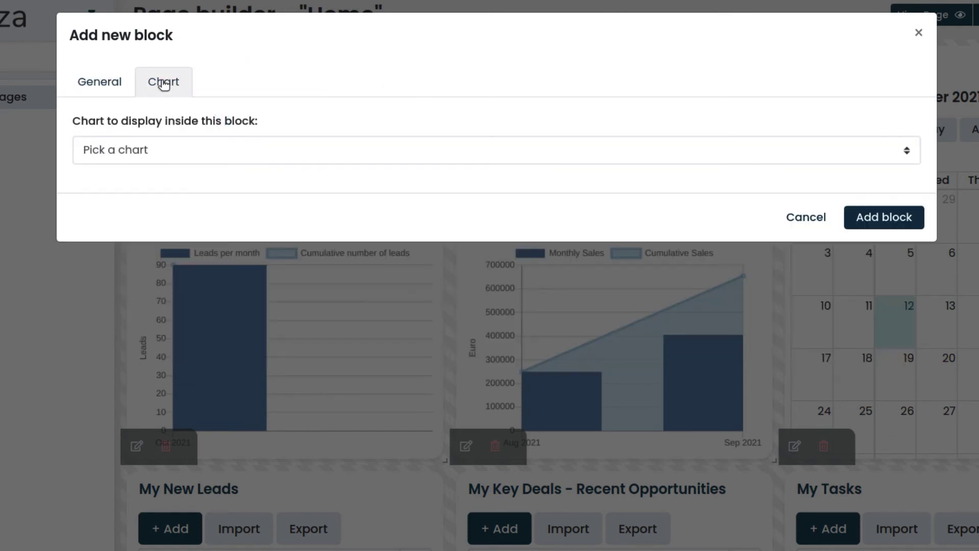
{"action": "left_click", "coordinate": [655, 148]}
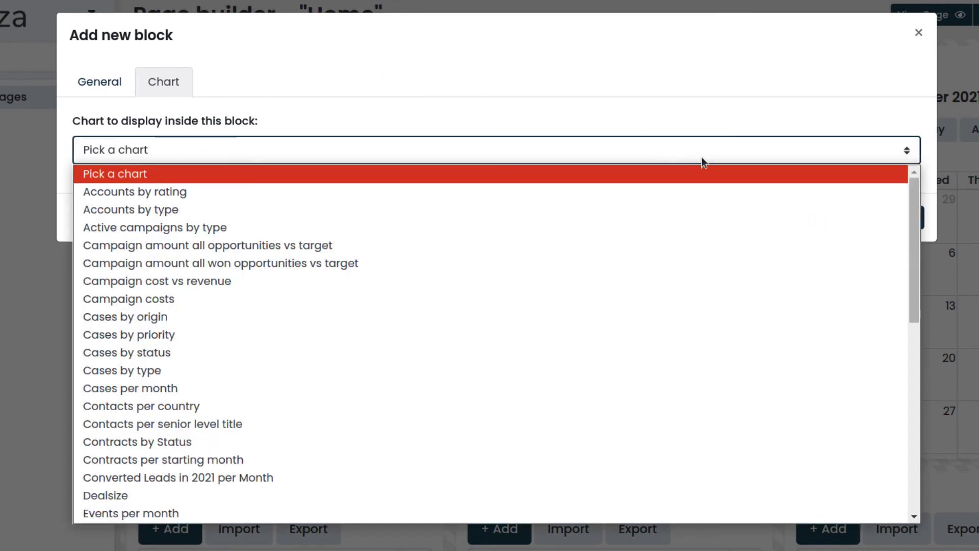
{"action": "left_click_drag", "start_coordinate": [913, 285], "coordinate": [902, 492]}
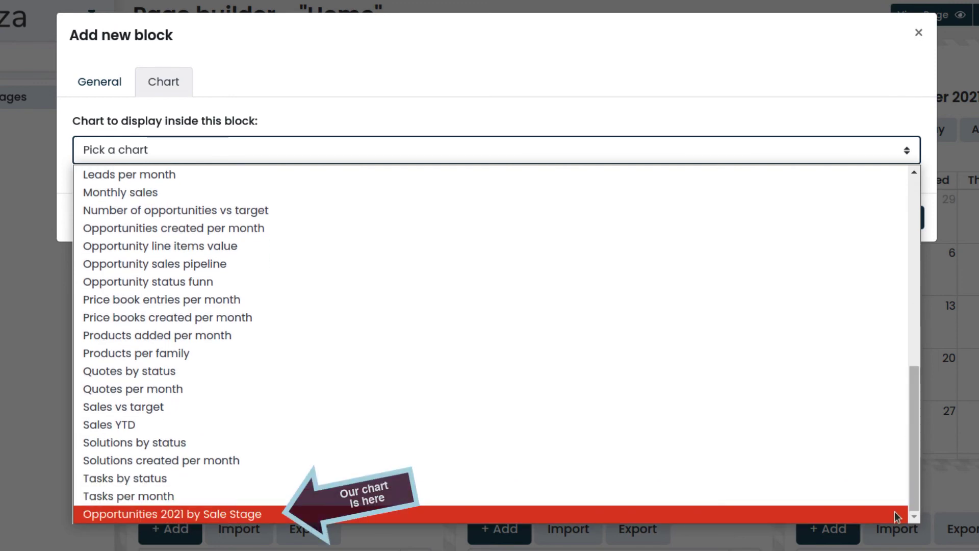
{"action": "left_click", "coordinate": [895, 512]}
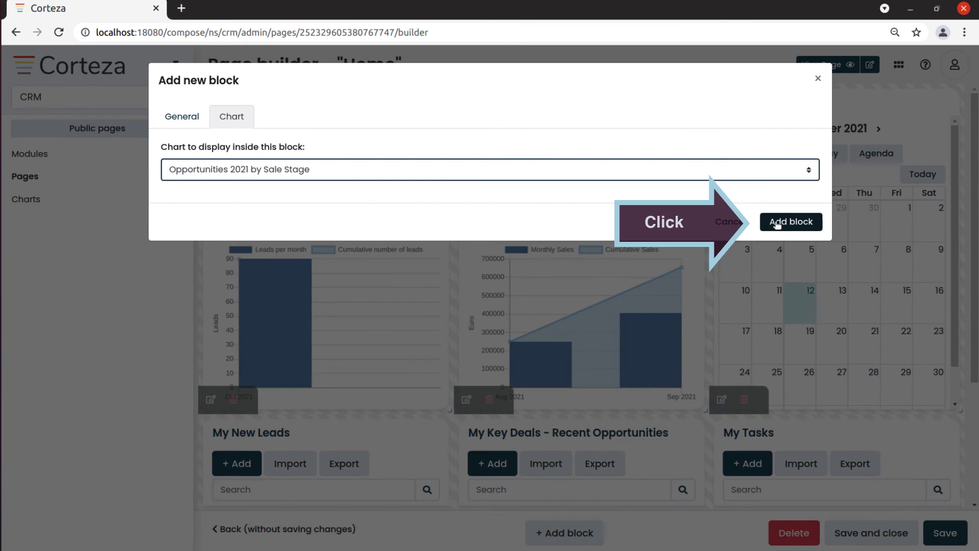
{"action": "left_click", "coordinate": [865, 222]}
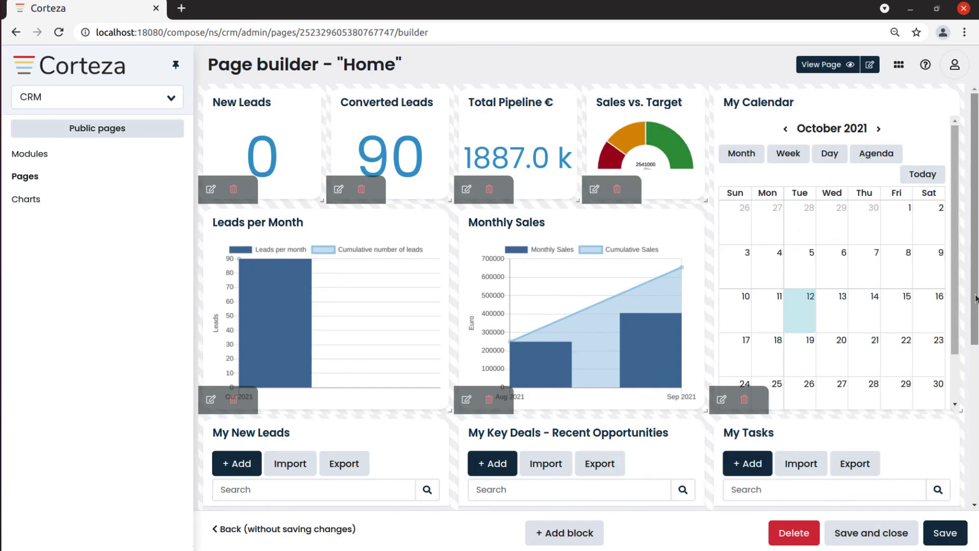
Step: Place the Opportunities 2021 by Sale Stage block at the top-left, save Home, and view Public pages
{"action": "left_click_drag", "start_coordinate": [975, 298], "coordinate": [975, 460]}
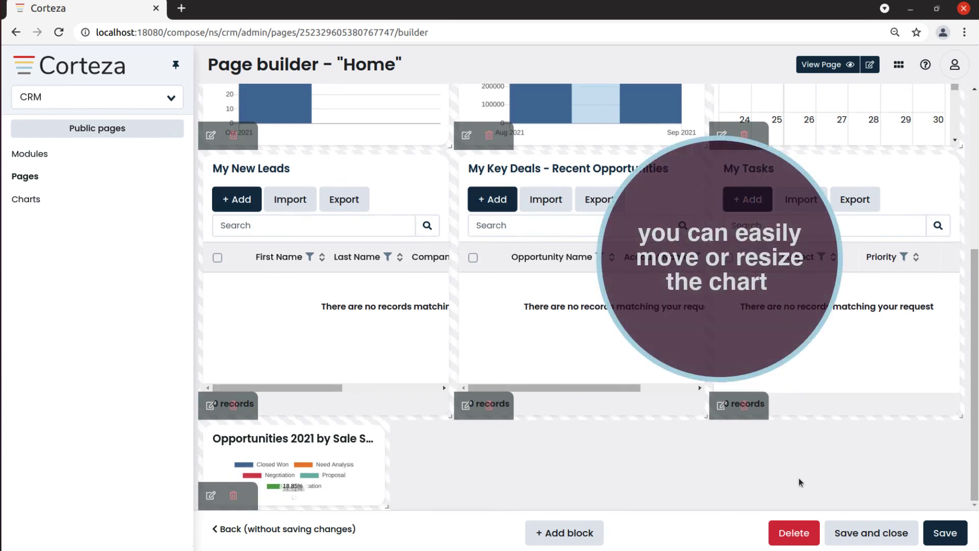
{"action": "left_click_drag", "start_coordinate": [351, 454], "coordinate": [458, 299]}
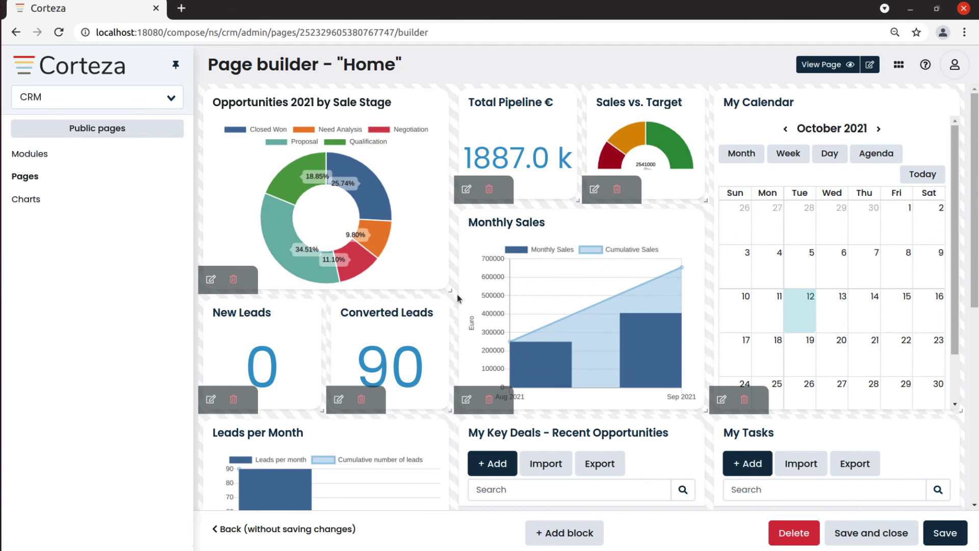
{"action": "left_click", "coordinate": [871, 532]}
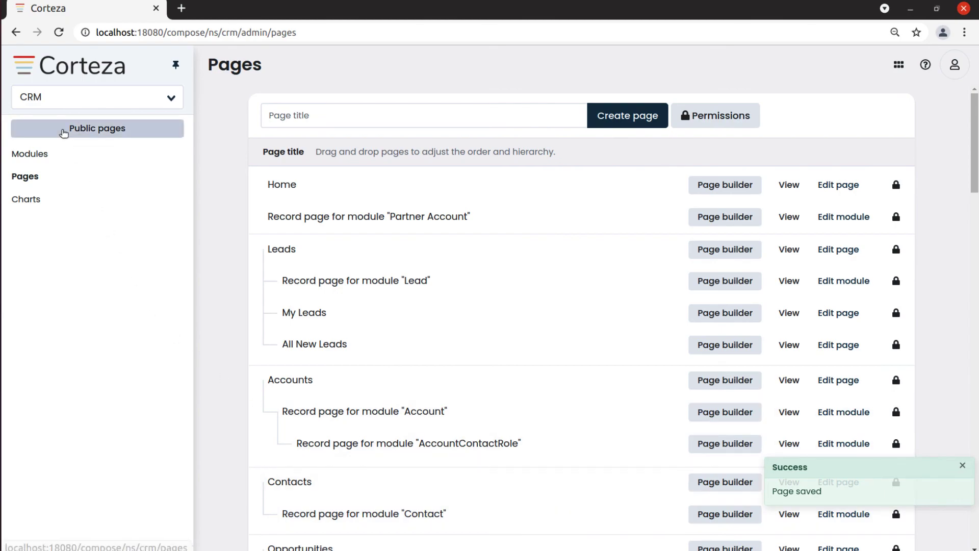
{"action": "left_click", "coordinate": [64, 130]}
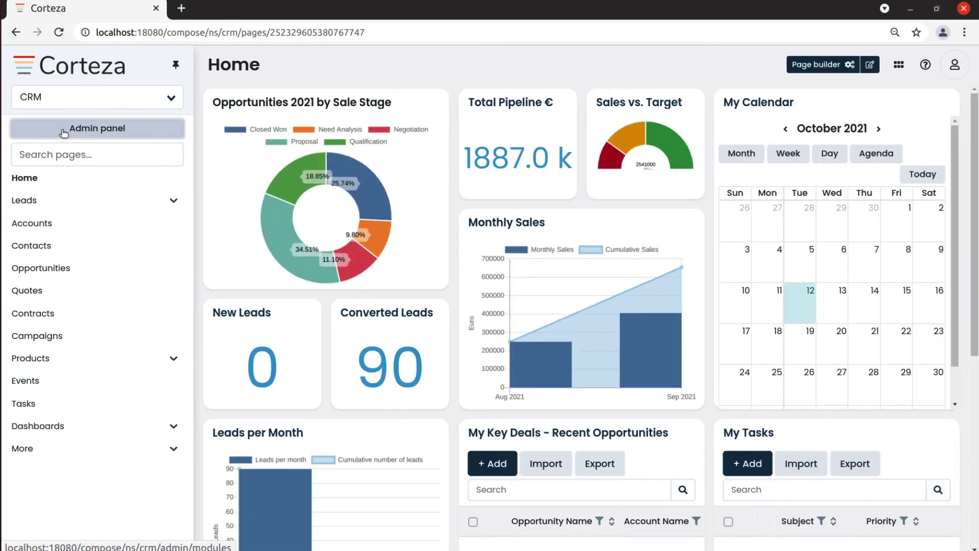